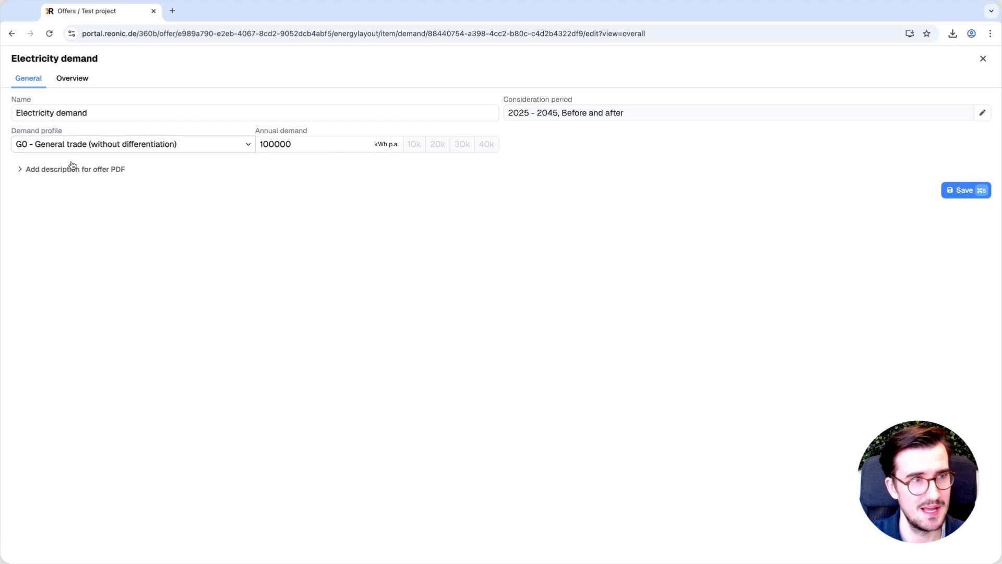
Set the demand profile to Custom and start adding a new load profile
left_click(51, 132)
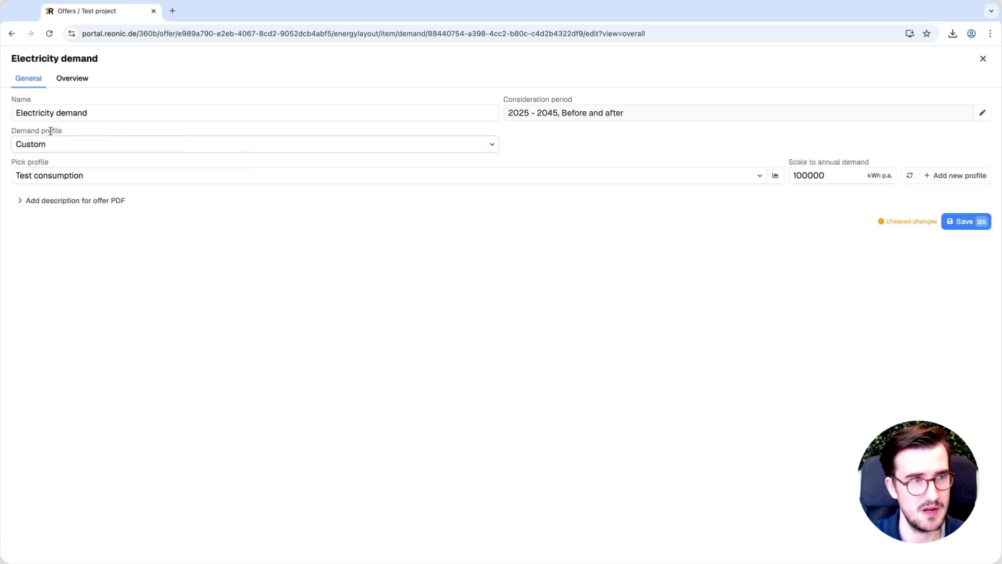
left_click(109, 183)
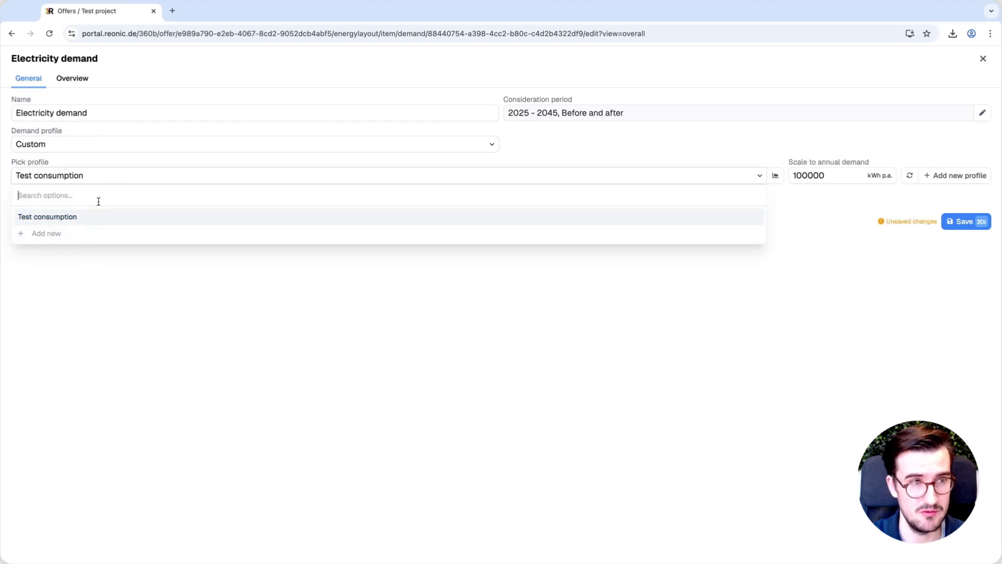
left_click(55, 233)
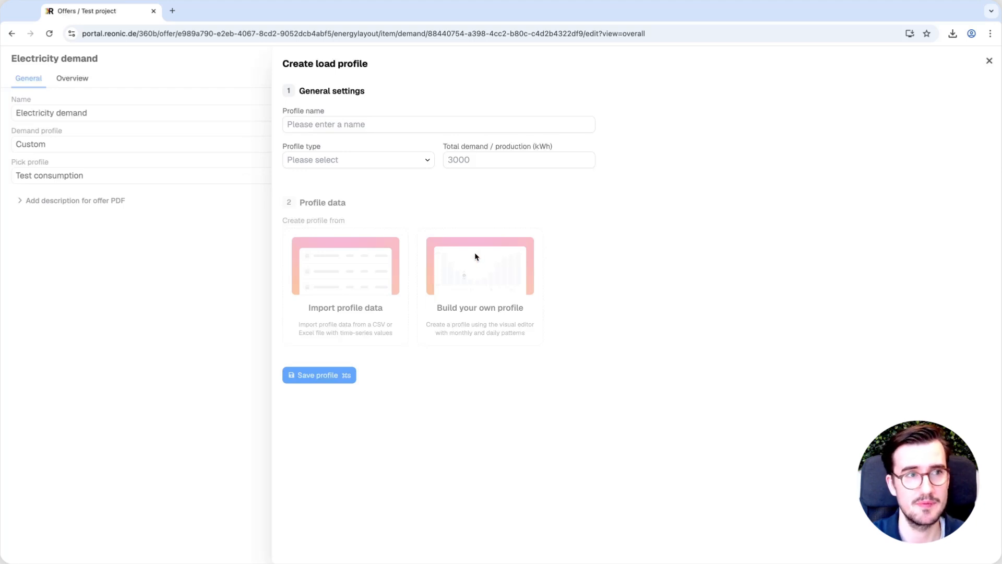
Name the profile Test, set its type to Demand and the total demand to 10000 kWh
left_click(334, 124)
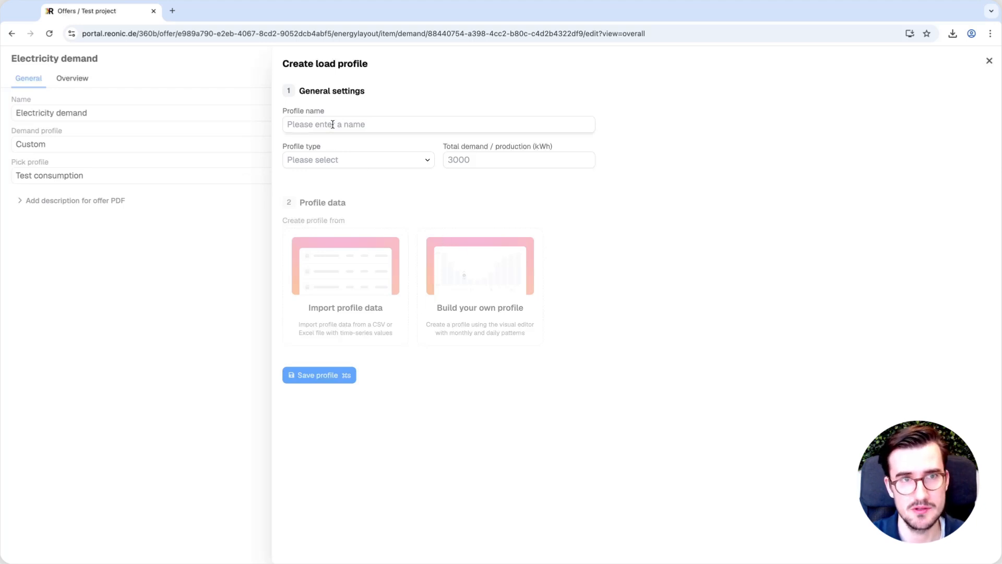
type("Test")
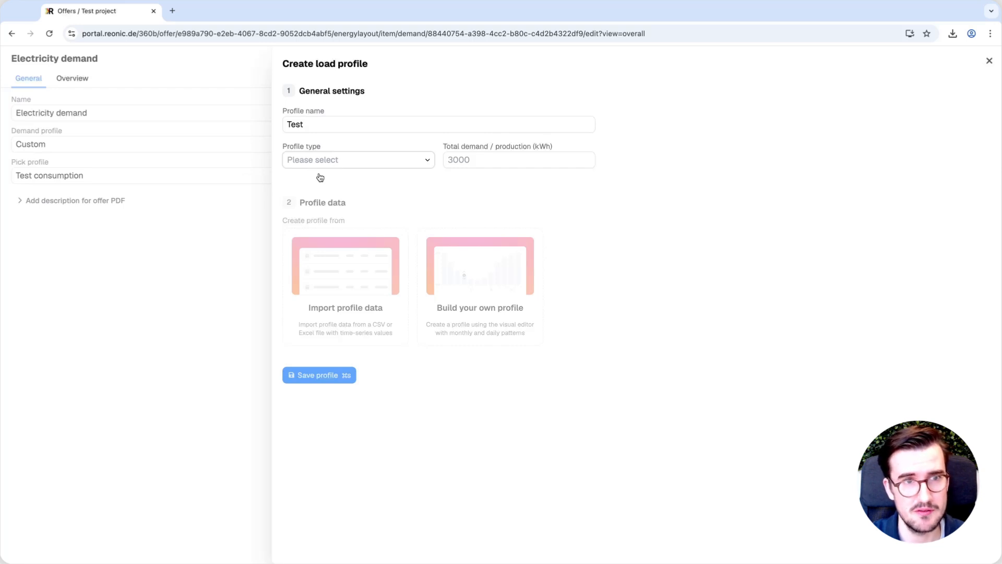
left_click(337, 177)
left_click(482, 157)
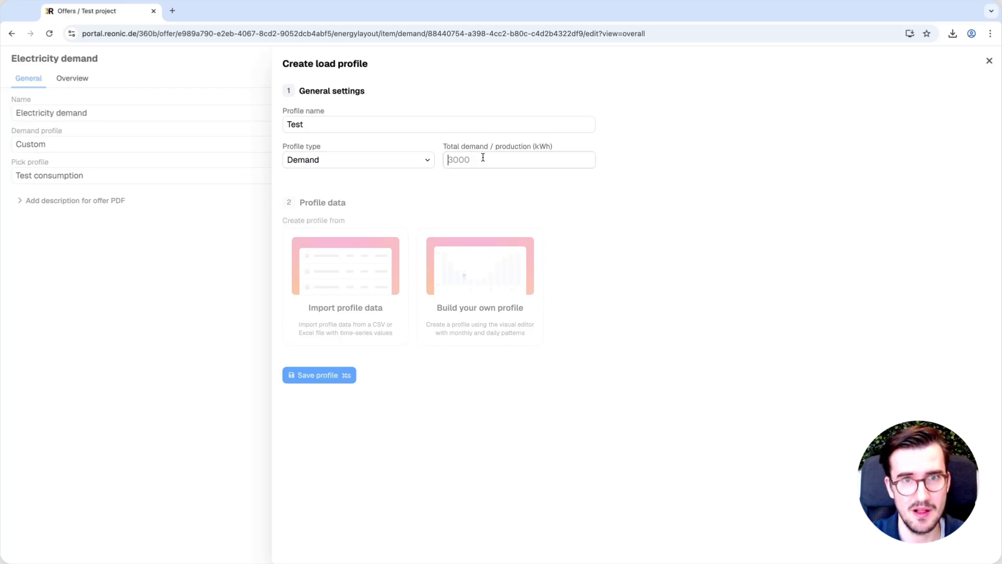
type("10000")
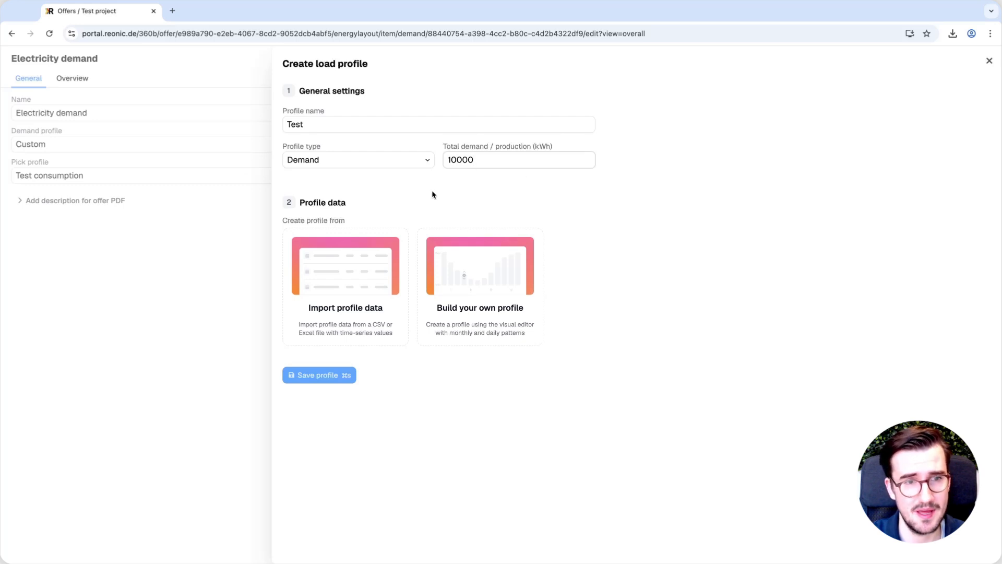
Build your own profile, reshaping the monthly distribution to about 91, 49, 39, 23 and 66 for January to May
left_click(447, 275)
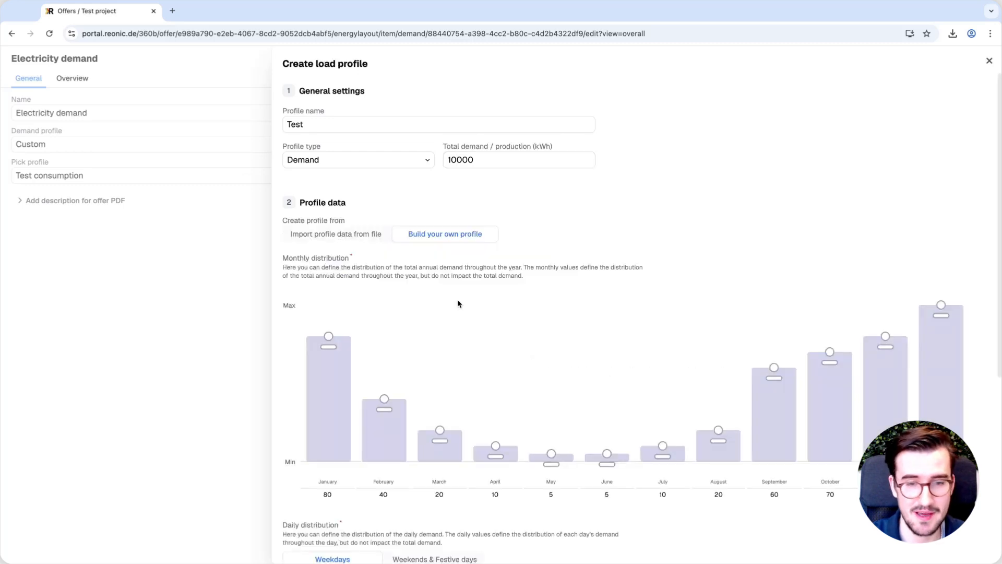
scroll(565, 312, "down", 5)
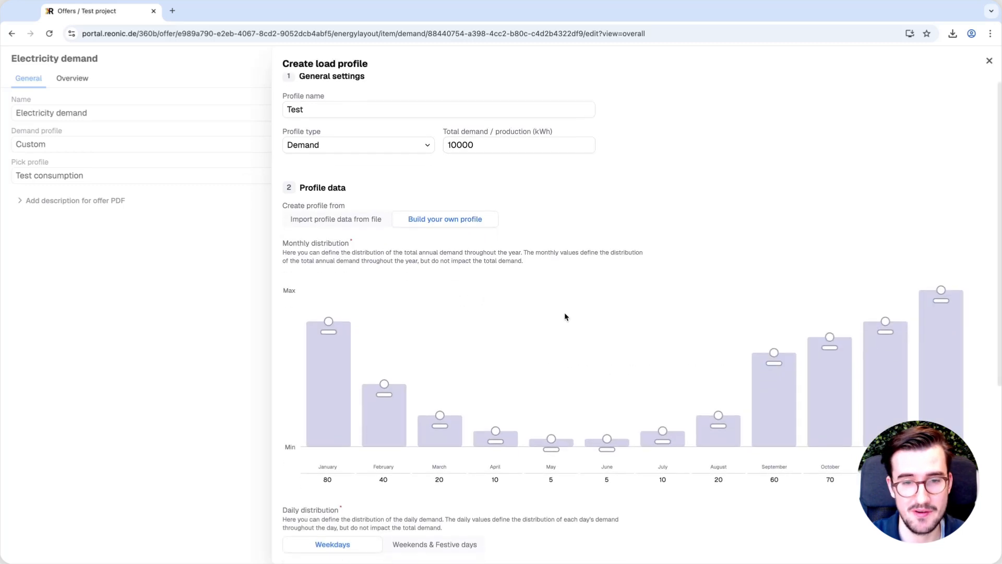
left_click_drag(328, 214, 384, 218)
left_click_drag(440, 308, 440, 278)
left_click_drag(496, 323, 495, 303)
left_click_drag(551, 331, 551, 235)
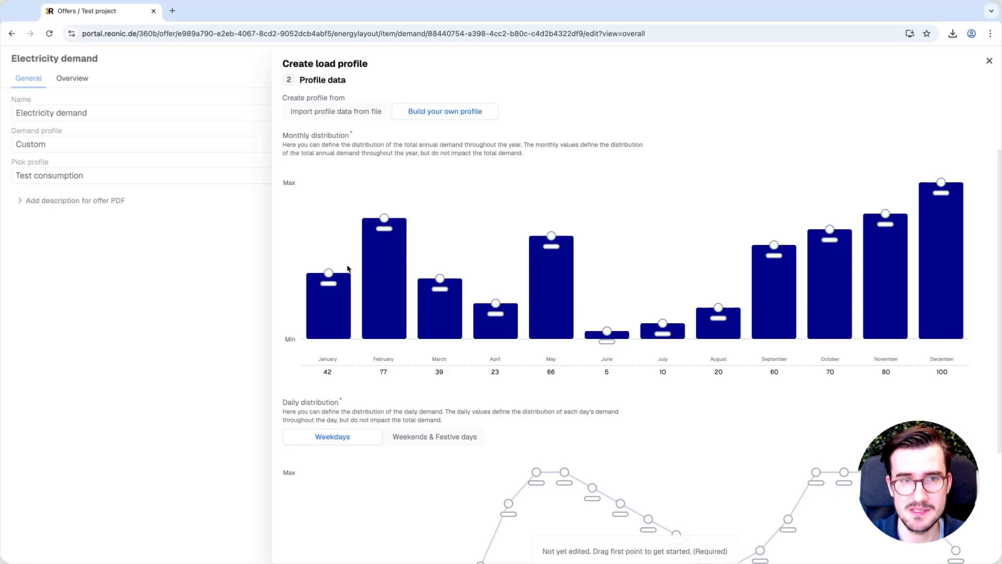
left_click_drag(324, 278, 329, 195)
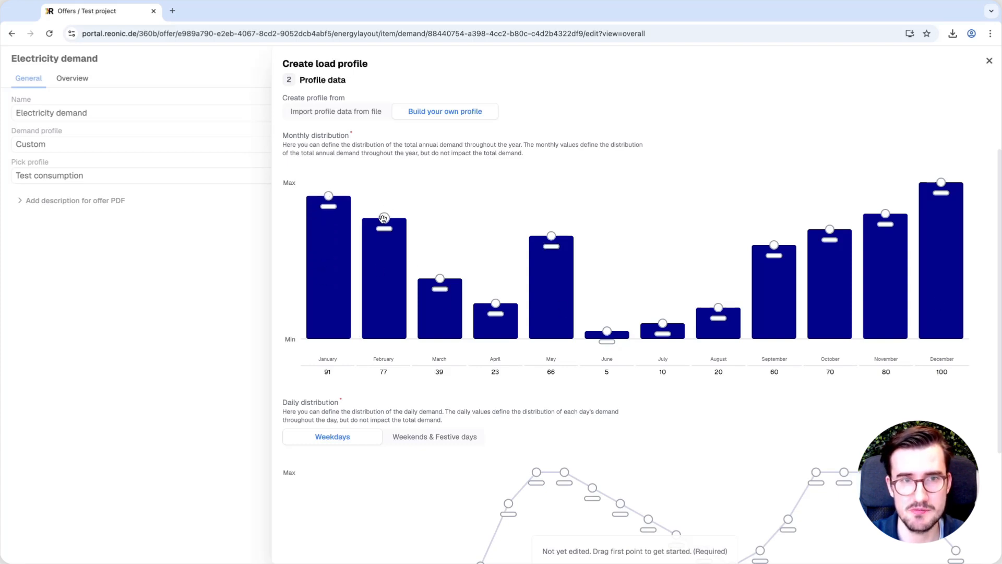
left_click_drag(384, 218, 519, 283)
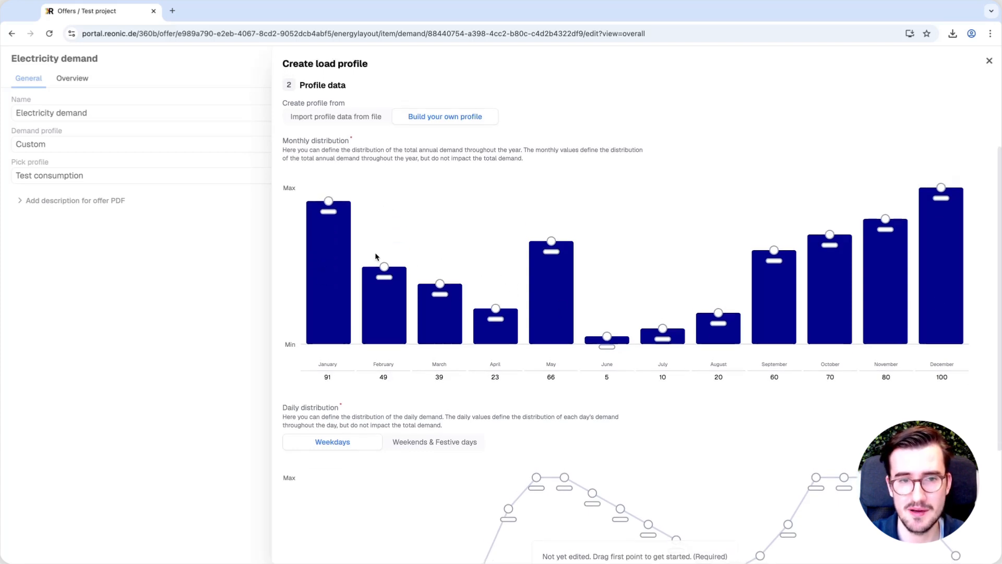
Reshape the weekday daily distribution curve between 07:00 and 10:00 into a smoother morning rise
scroll(463, 325, "down", 3)
scroll(463, 325, "down", 1)
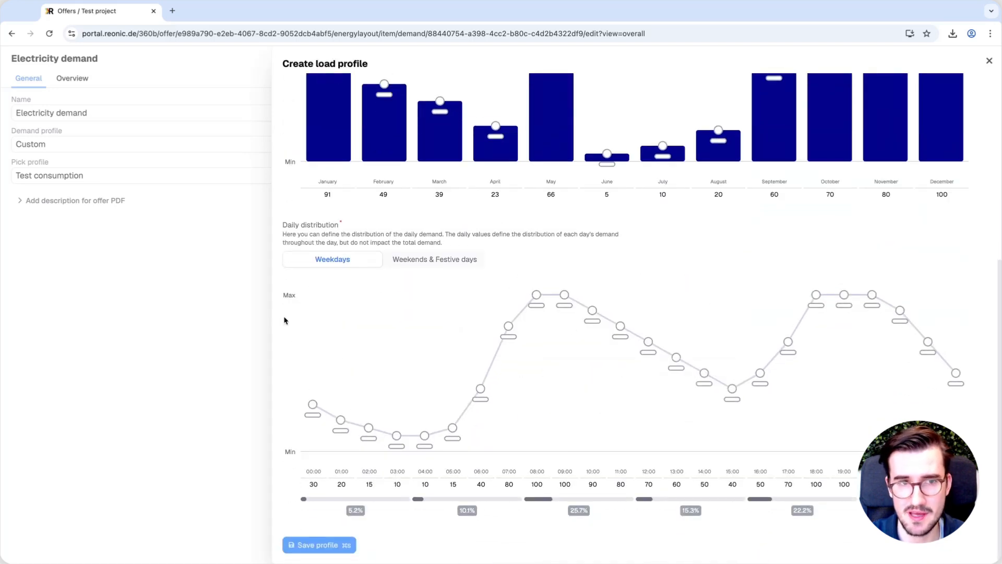
left_click_drag(508, 326, 509, 389)
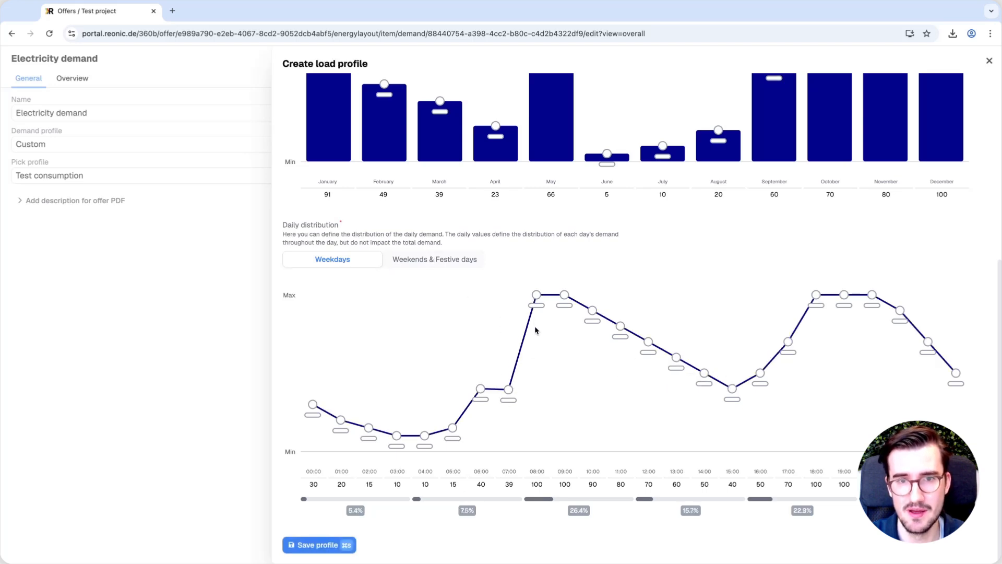
left_click_drag(533, 294, 537, 368)
left_click_drag(564, 294, 564, 346)
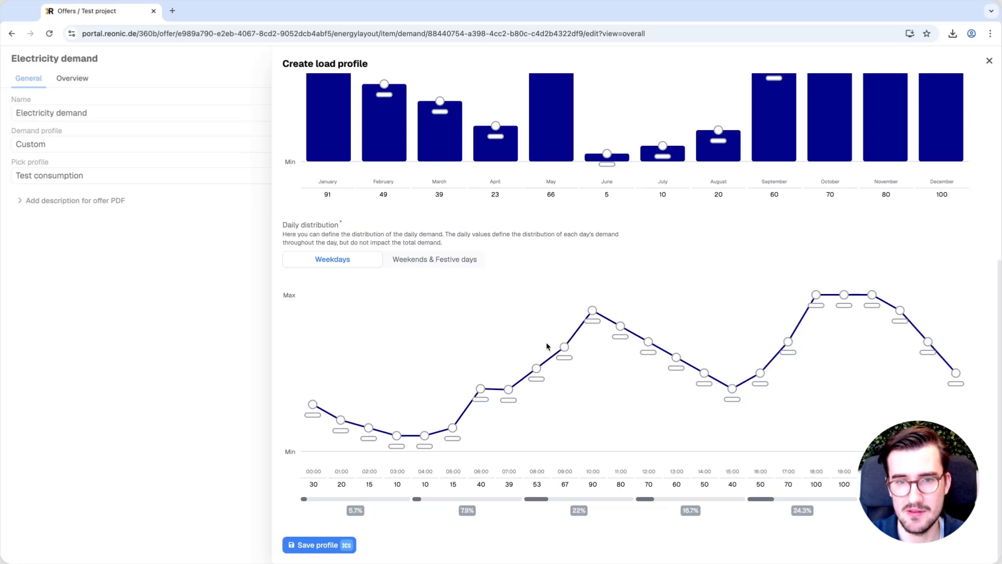
left_click_drag(563, 346, 553, 265)
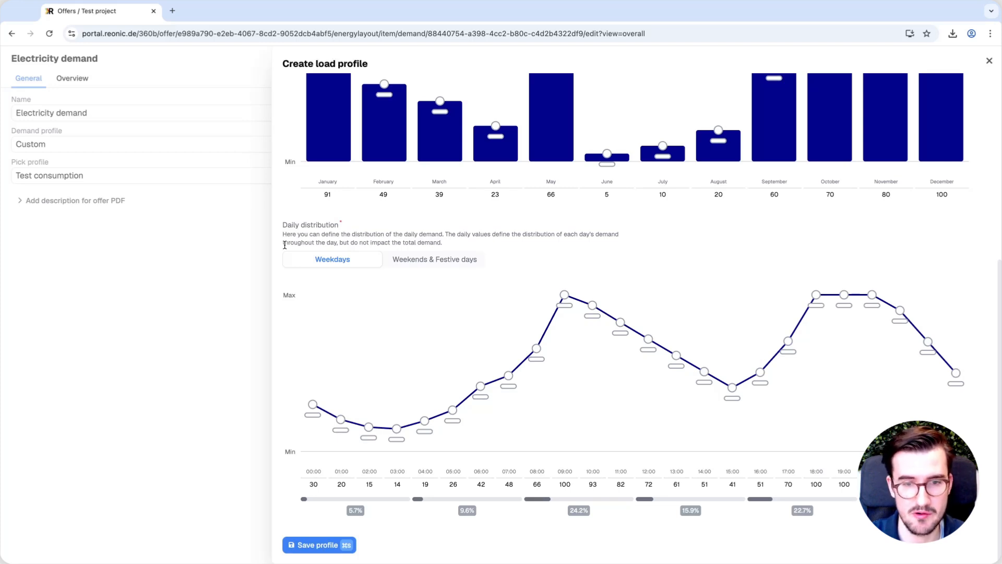
Switch to importing profile data from file and load Example_Loadprofile.xlsx from Downloads
scroll(543, 249, "up", 6)
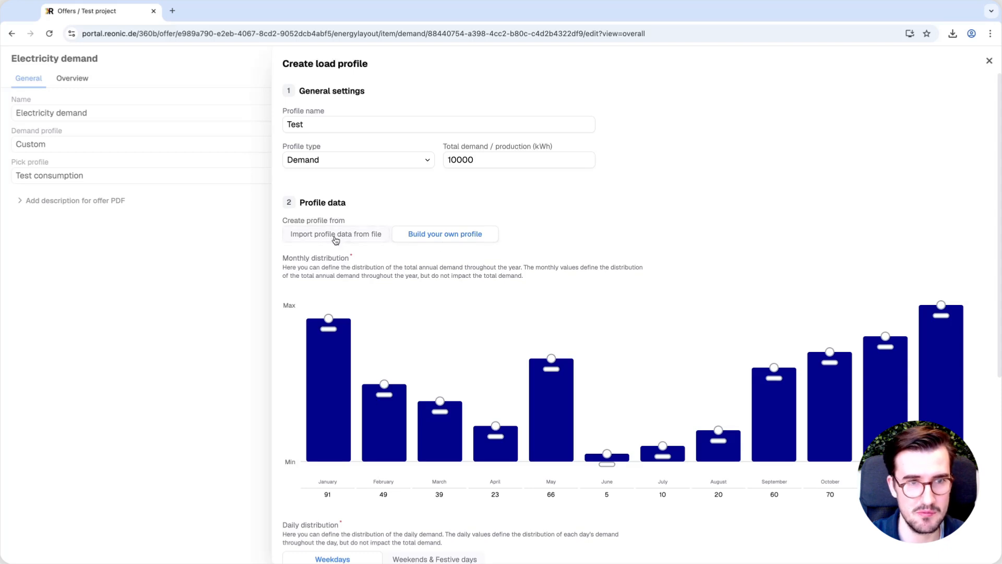
left_click(337, 238)
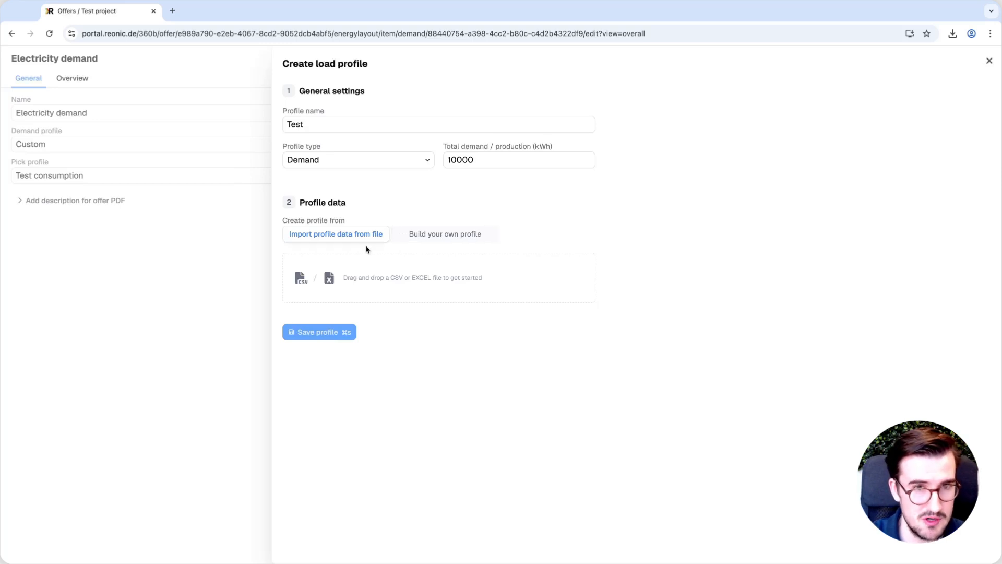
left_click(387, 282)
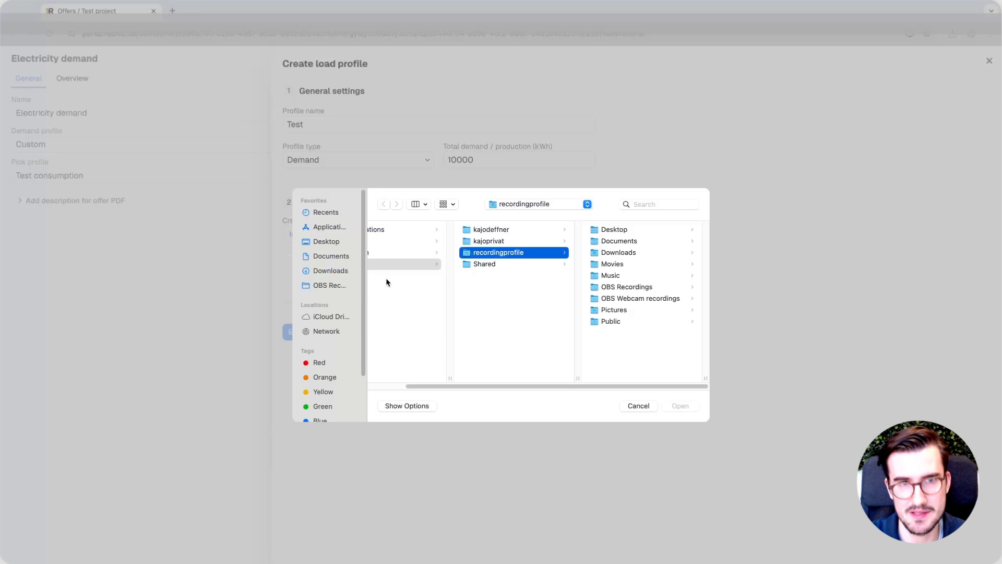
left_click(331, 269)
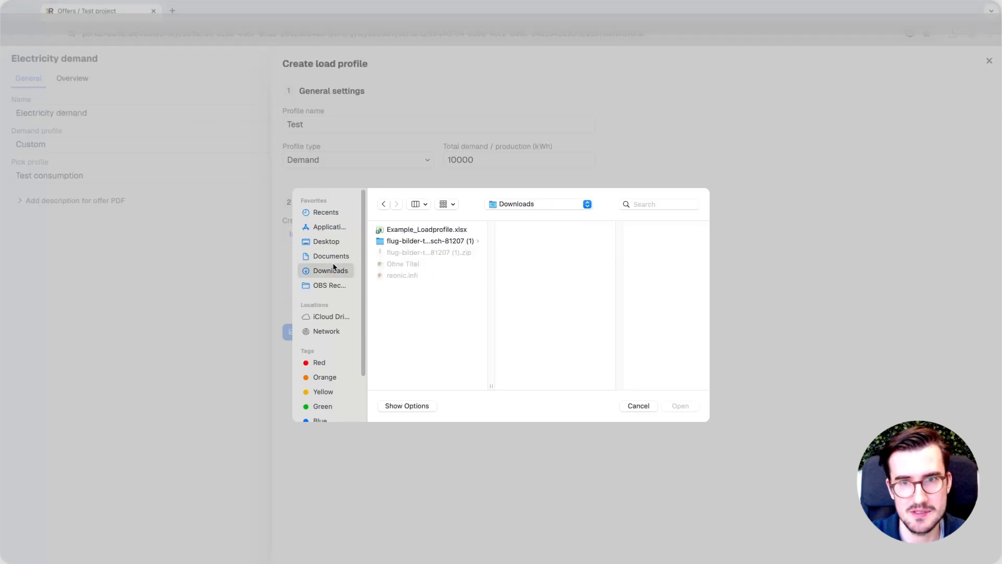
double_click(420, 231)
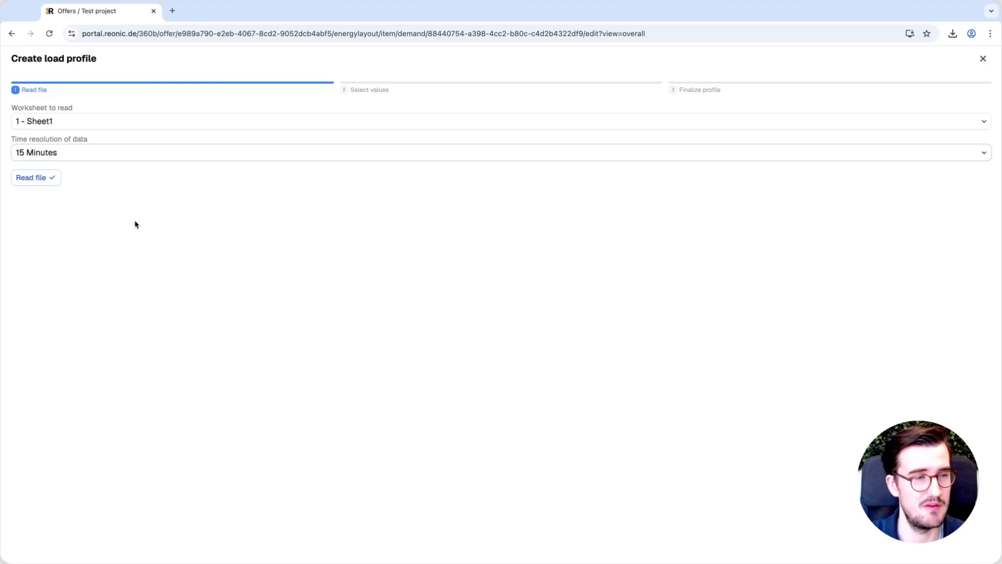
Read Sheet1 at 15-minute resolution and inspect the end and start of the imported rows
left_click(39, 180)
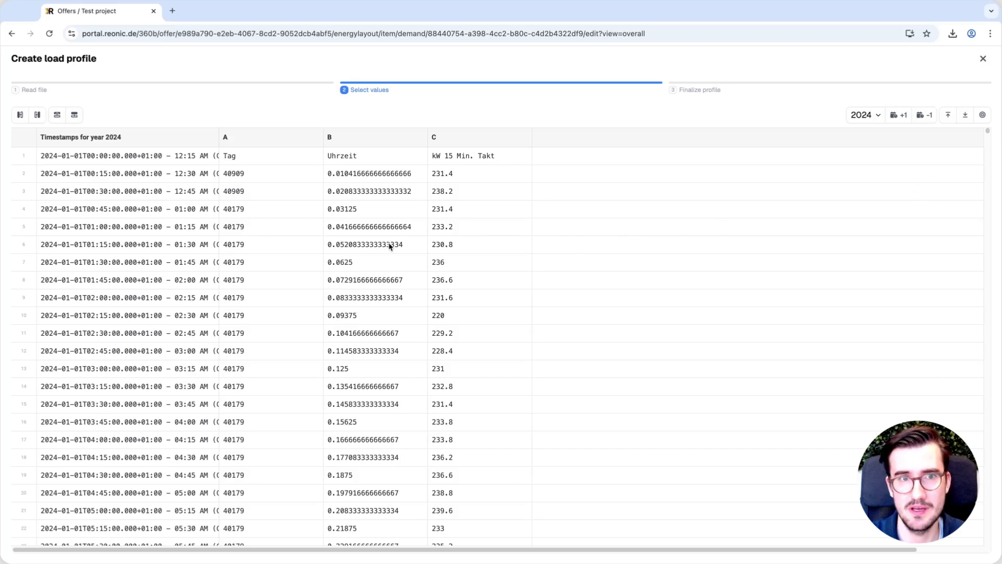
scroll(468, 261, "down", 6)
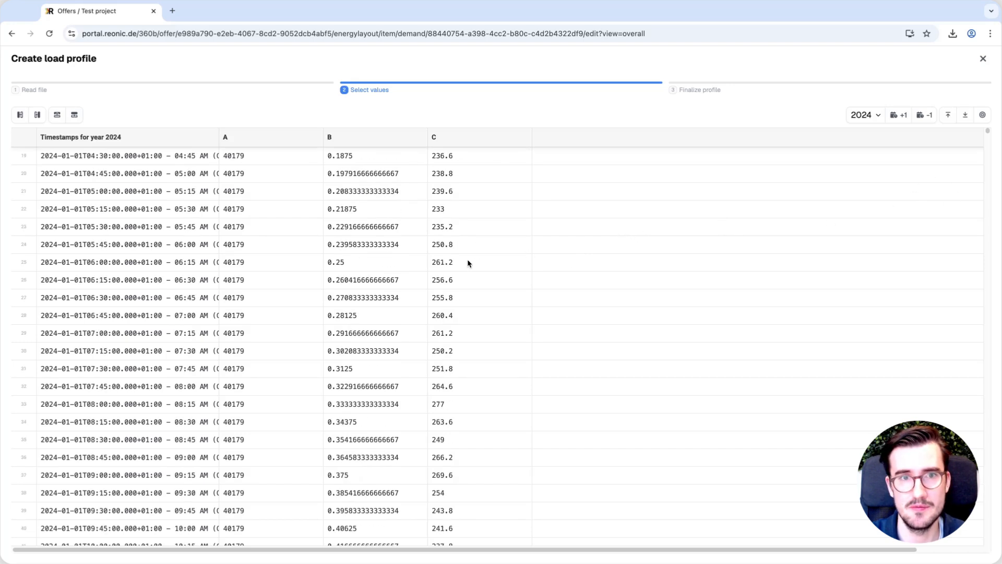
left_click(966, 116)
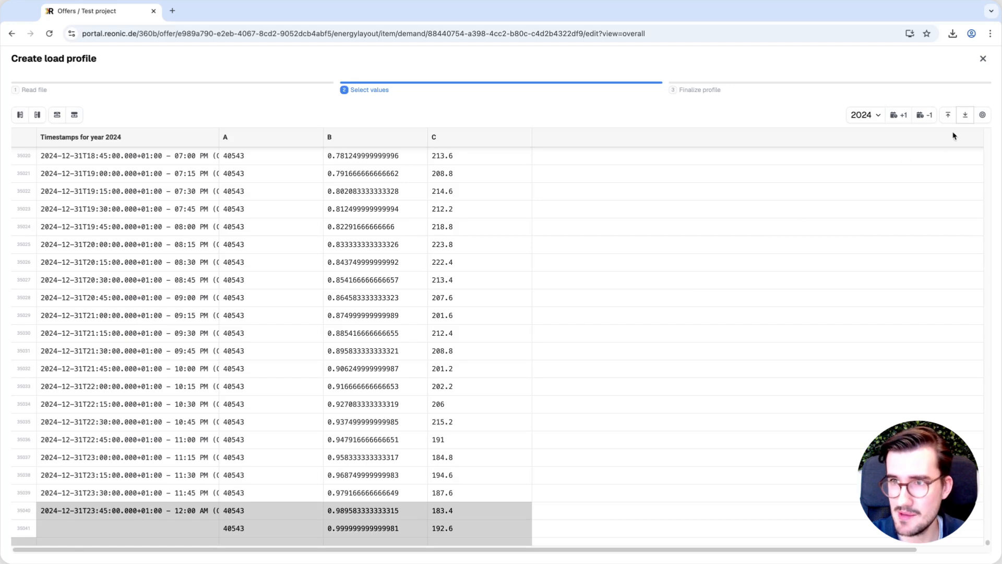
left_click(947, 116)
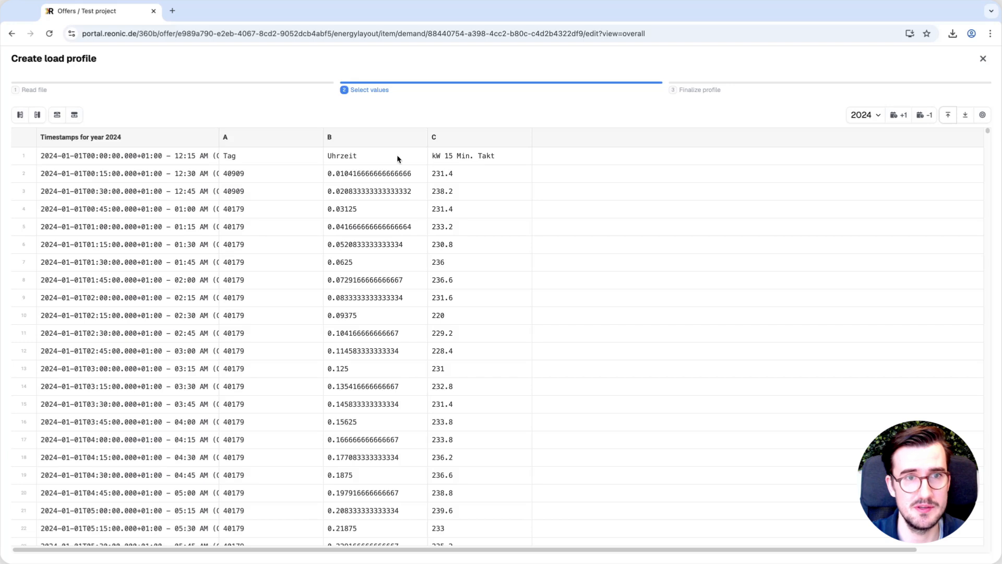
Delete the first row containing the column headings
left_click(23, 156)
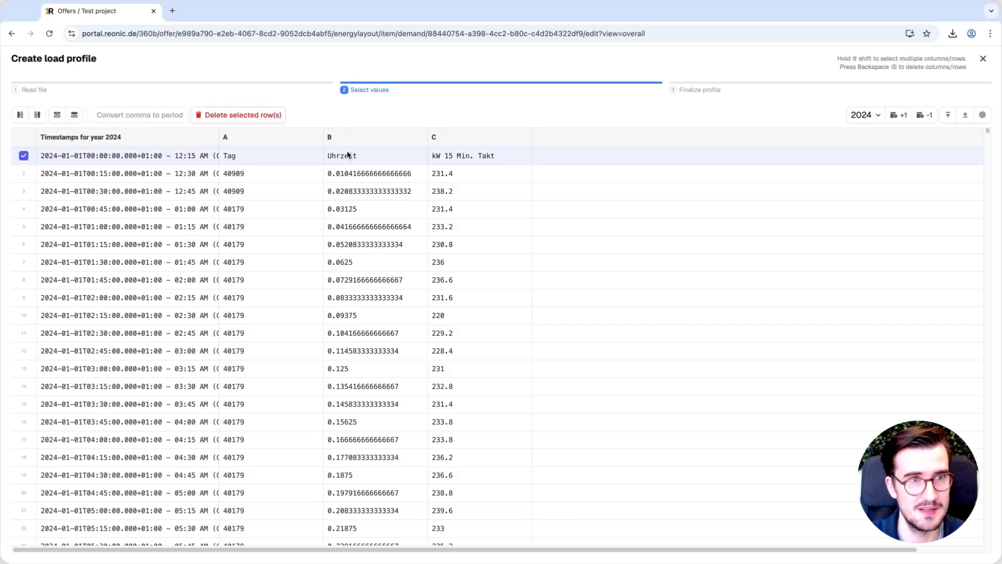
left_click(242, 116)
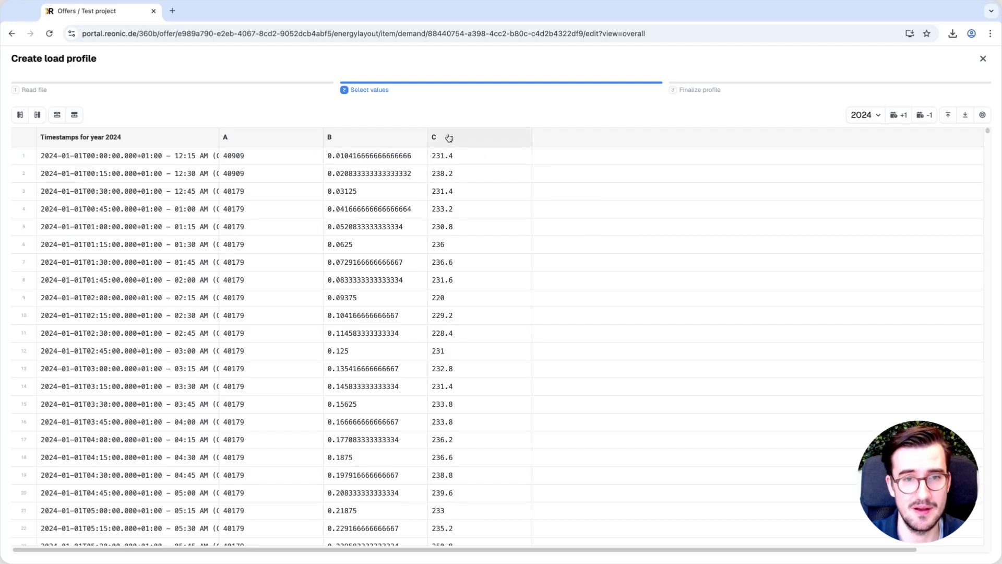
Check column C and use it as the profile values
left_click(483, 140)
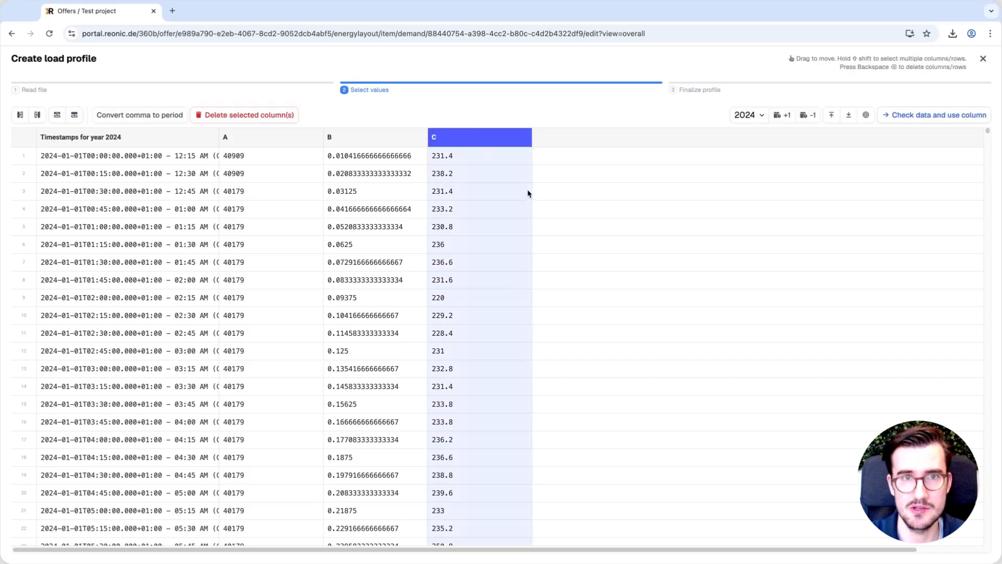
left_click(915, 121)
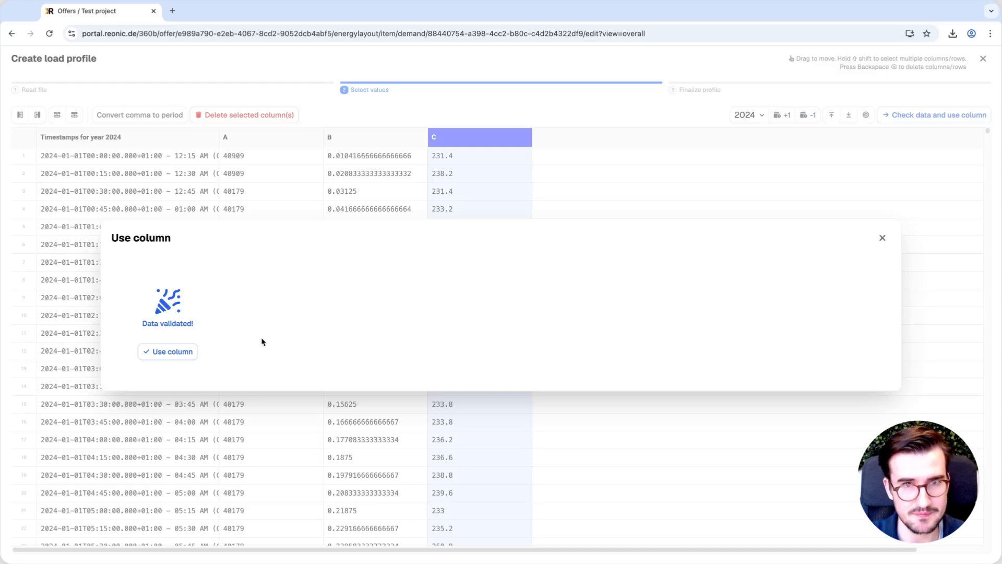
left_click(191, 353)
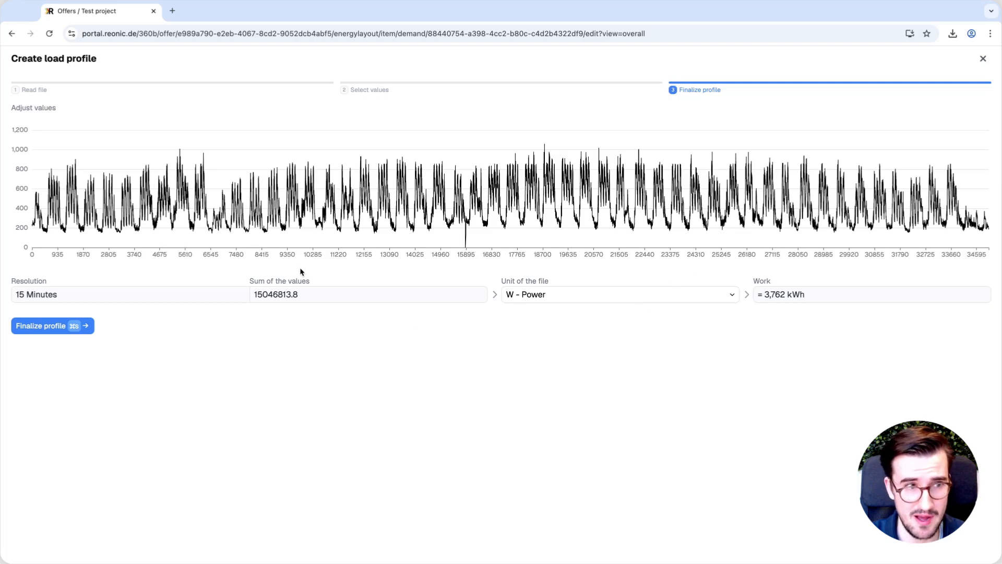
Finalize the imported profile and save the Test load profile
left_click(53, 328)
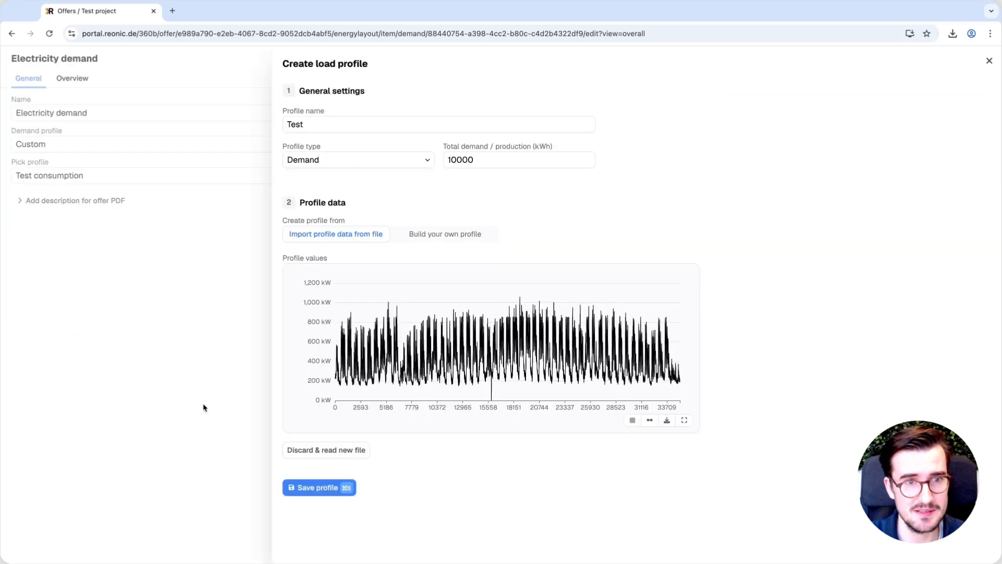
left_click(330, 488)
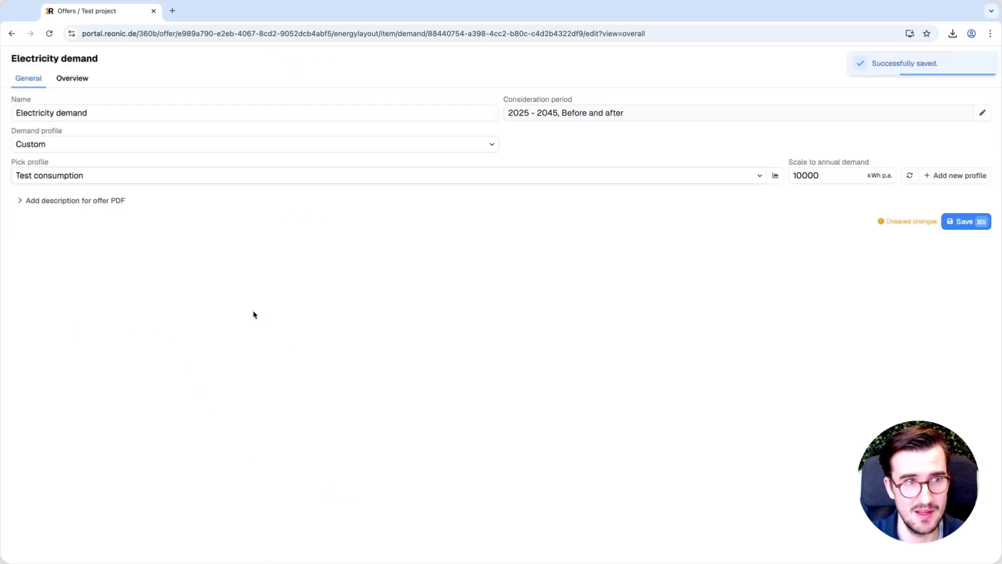
Pick the Test profile for the electricity demand and save the demand
left_click(179, 179)
left_click(54, 234)
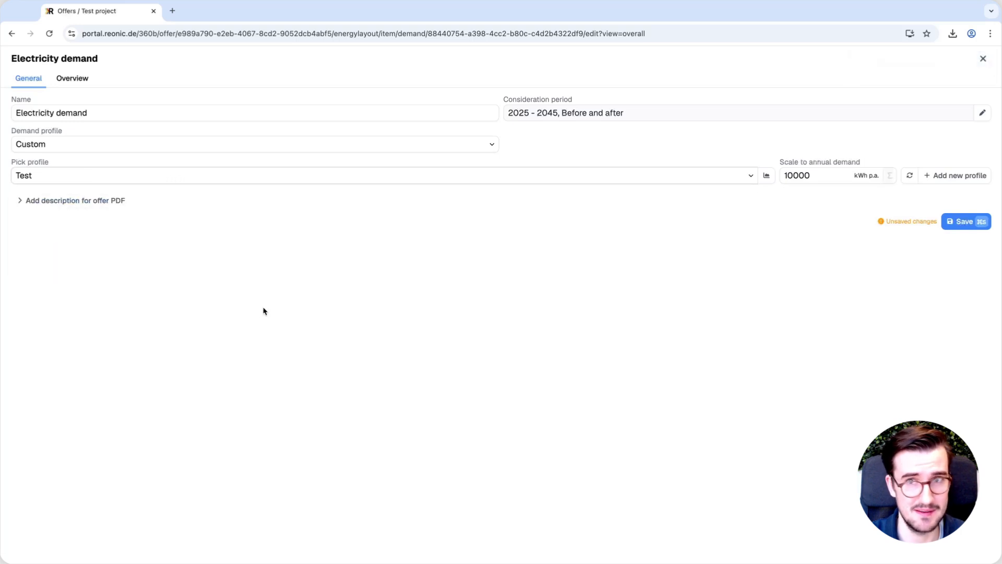
mouse_move(766, 176)
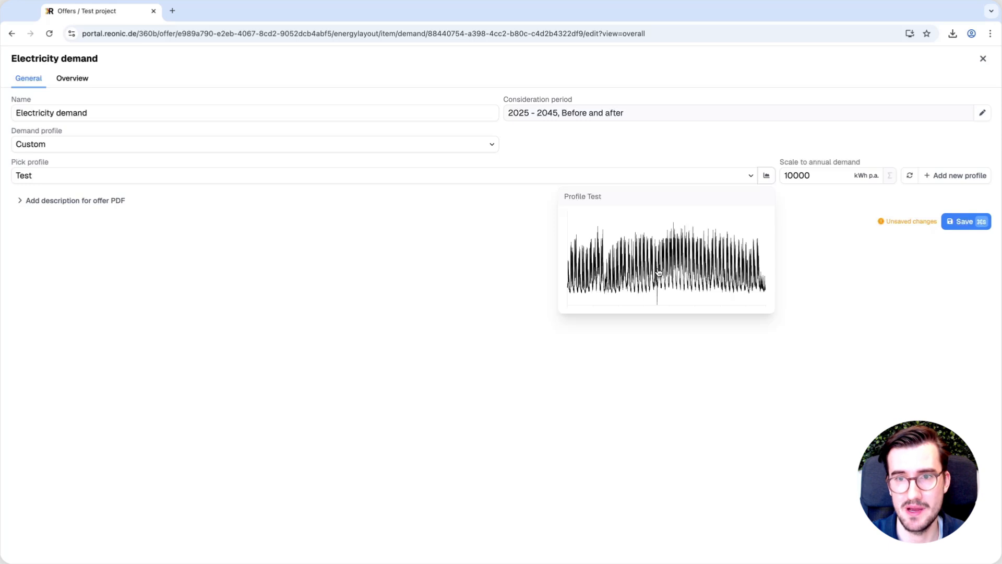
left_click(959, 222)
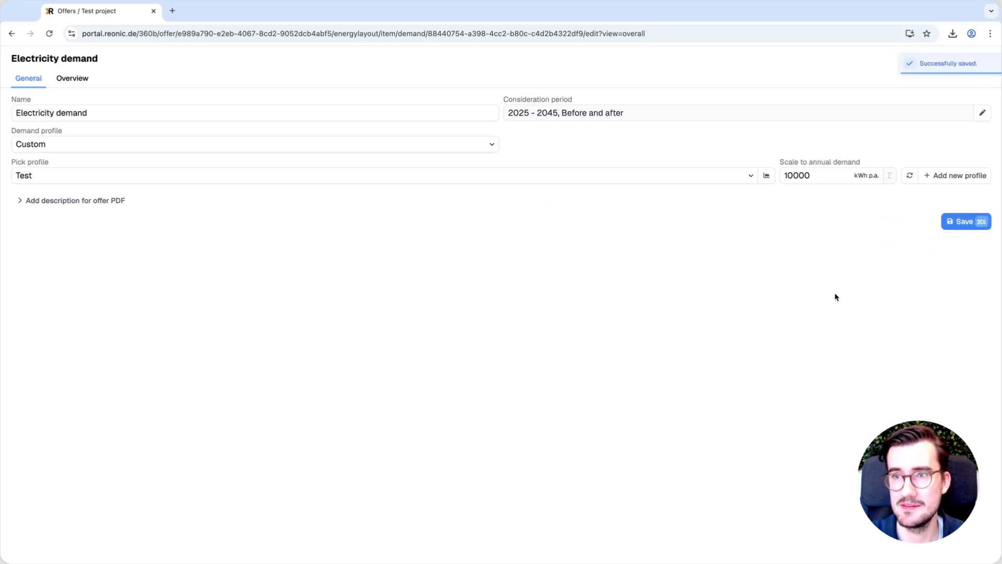